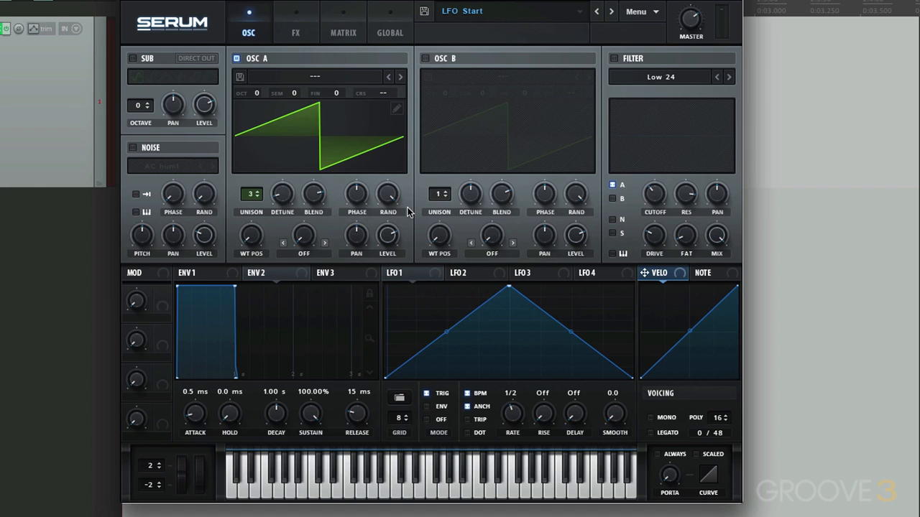
- Load the BA Deep Womp [ADWR] preset from the Bass category
click(444, 14)
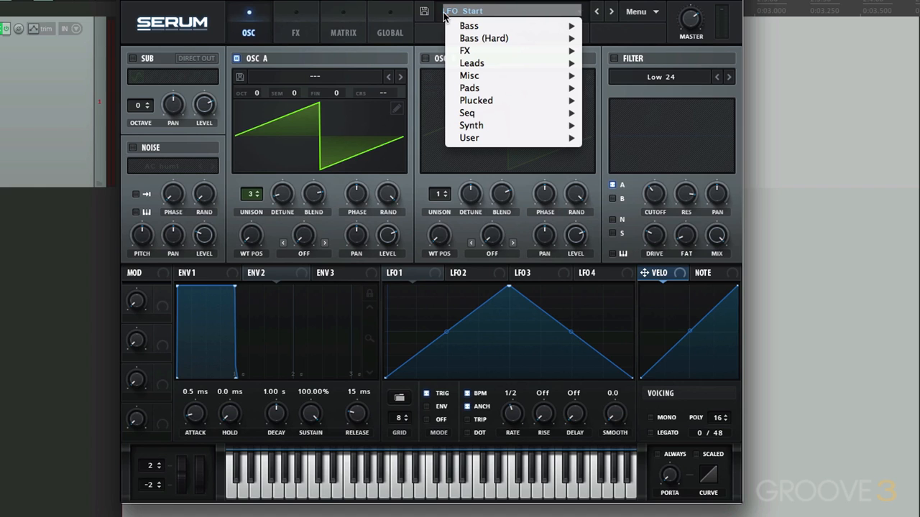
mouse_move(457, 28)
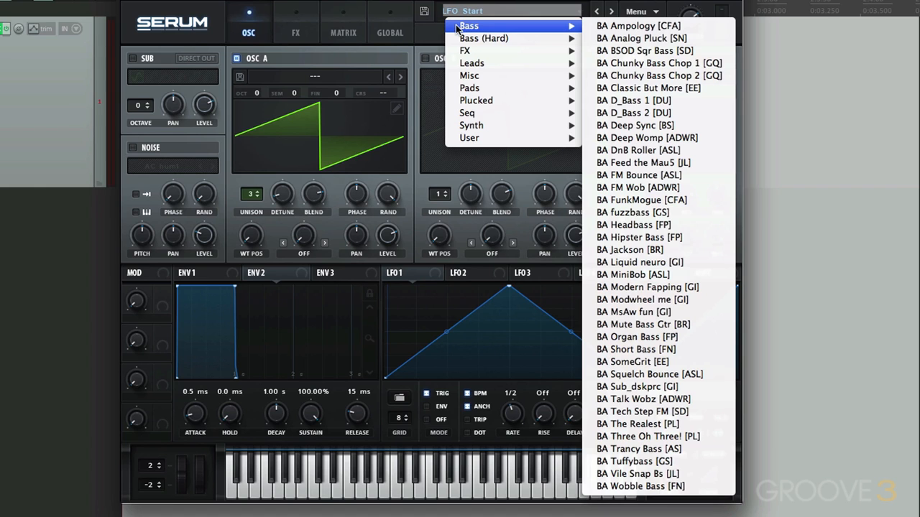
click(698, 141)
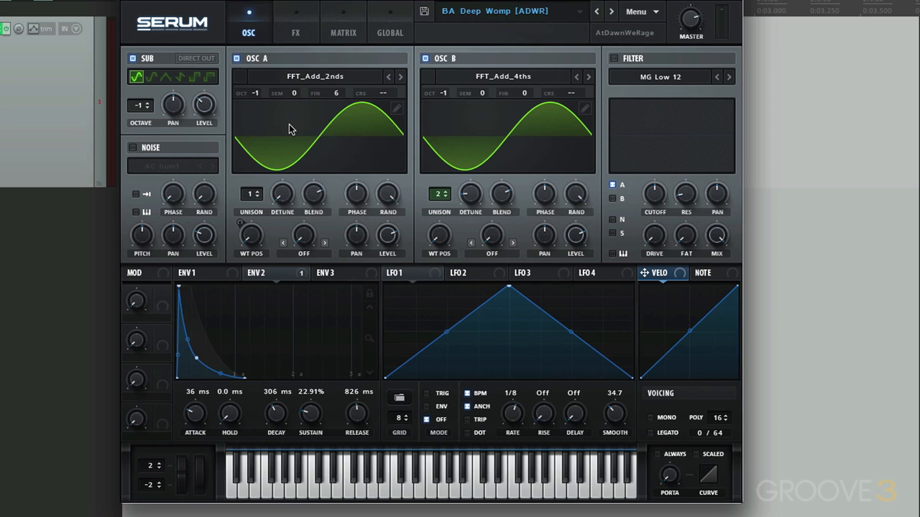
- Isolate the Sub oscillator, switch to OSC B alone, and compare OSC B with and without the Sub
click(237, 58)
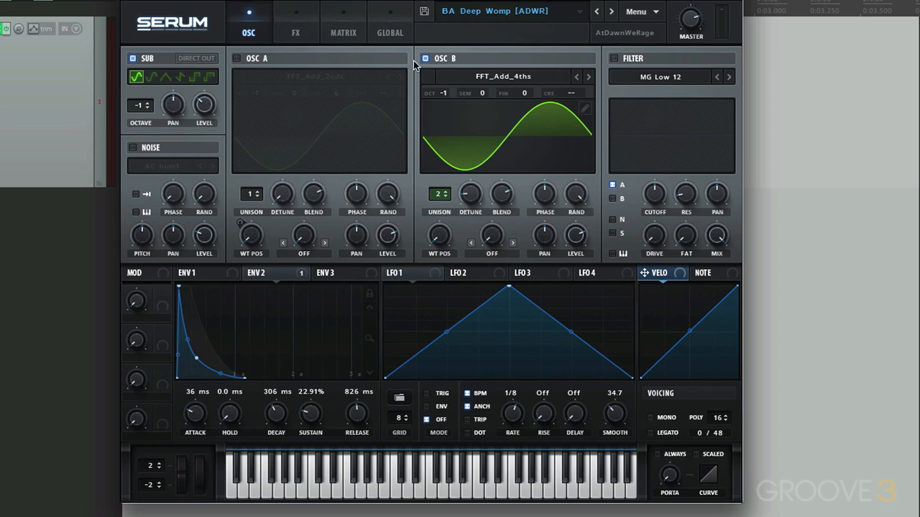
click(425, 58)
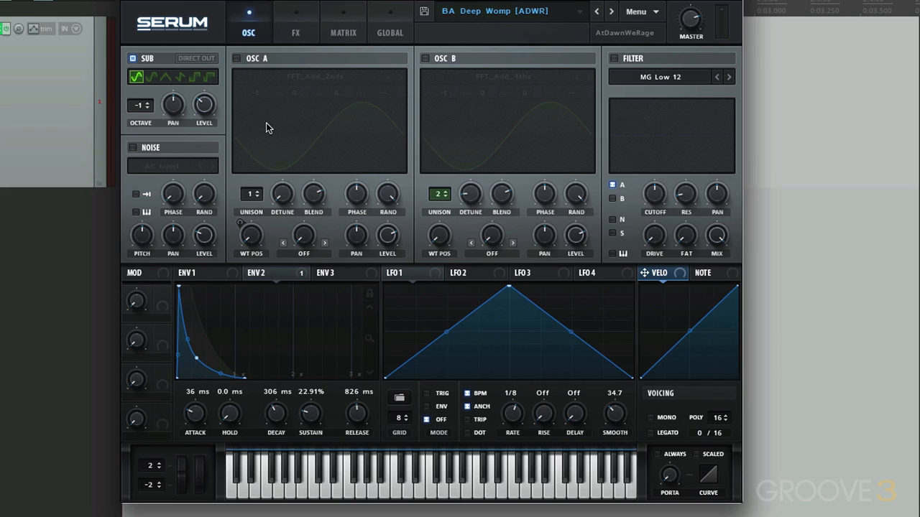
click(133, 58)
click(425, 58)
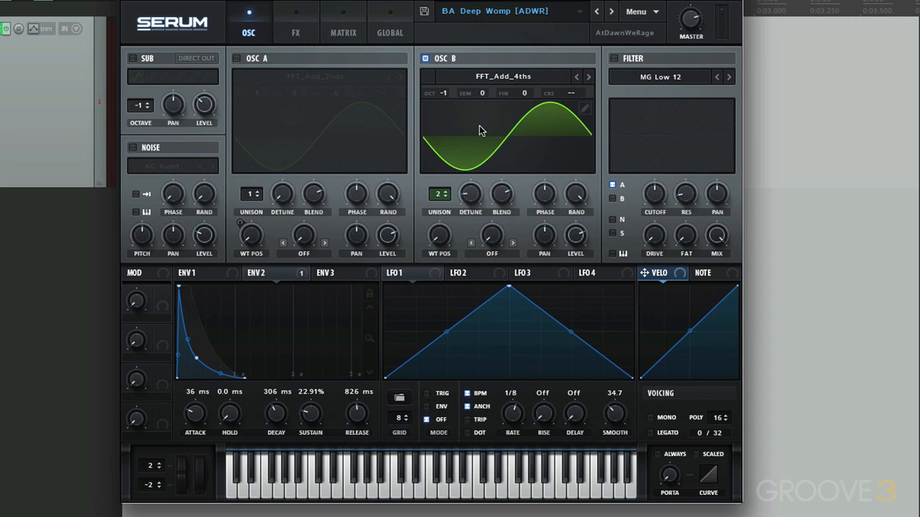
click(133, 59)
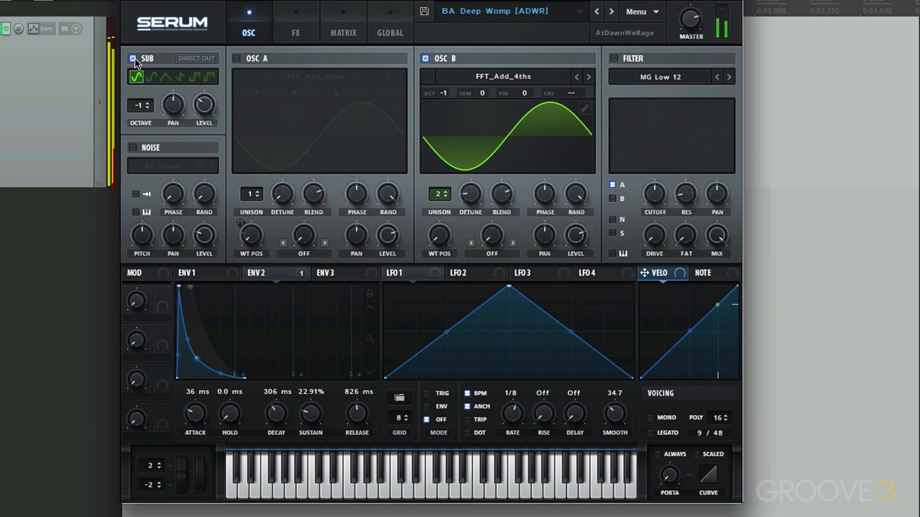
click(134, 59)
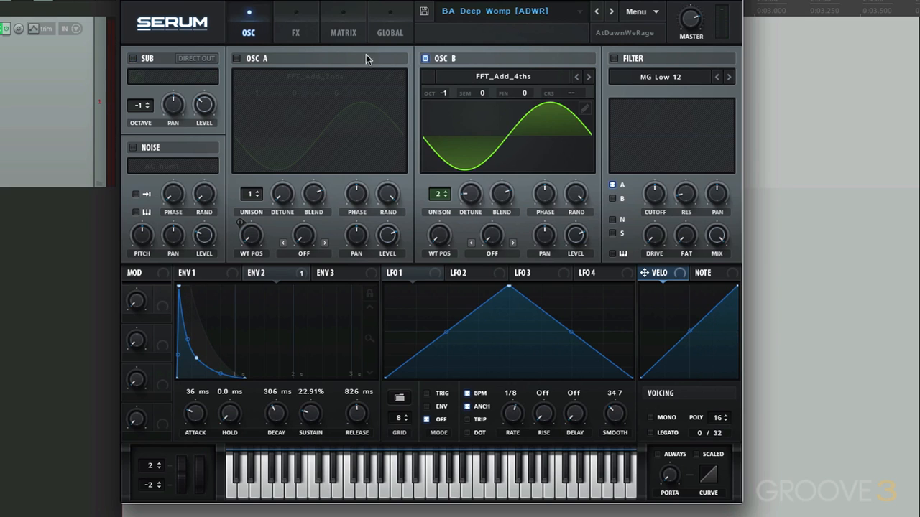
- Isolate OSC A by switching off OSC B, and turn OSC B and the Sub oscillator back on
click(425, 59)
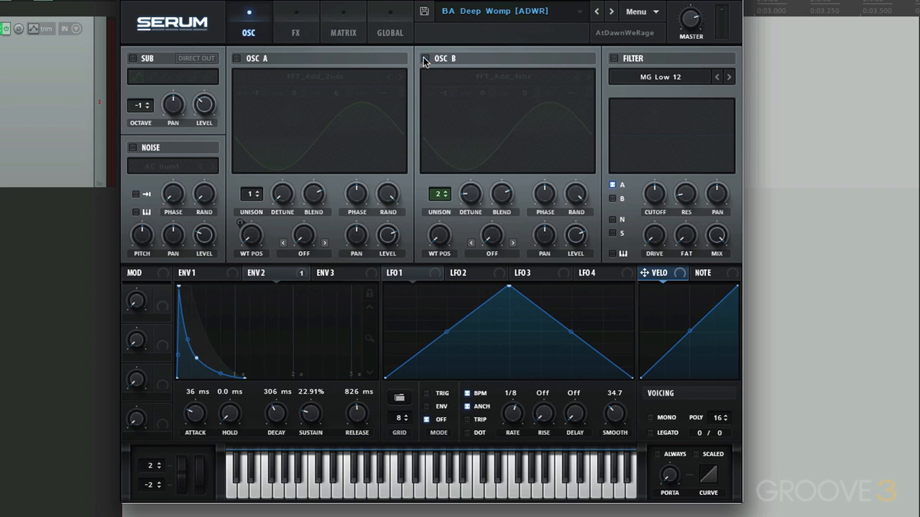
click(236, 59)
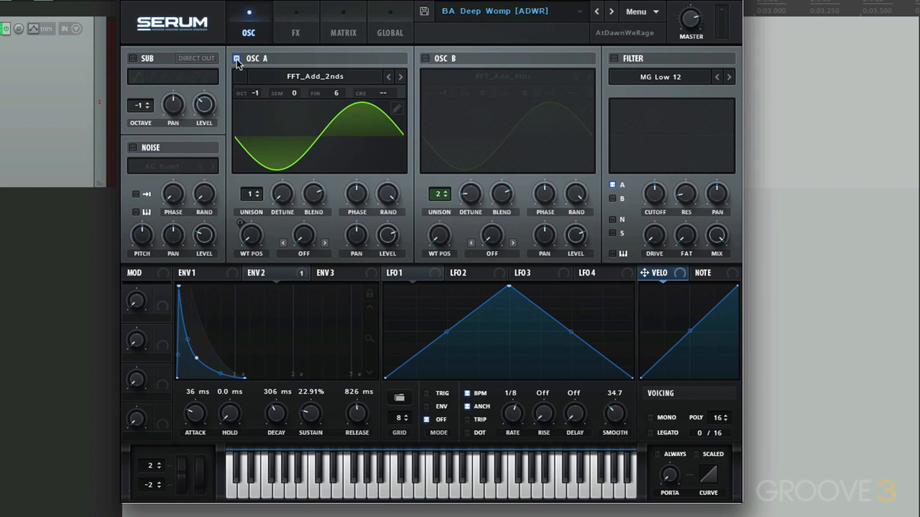
click(424, 59)
click(132, 59)
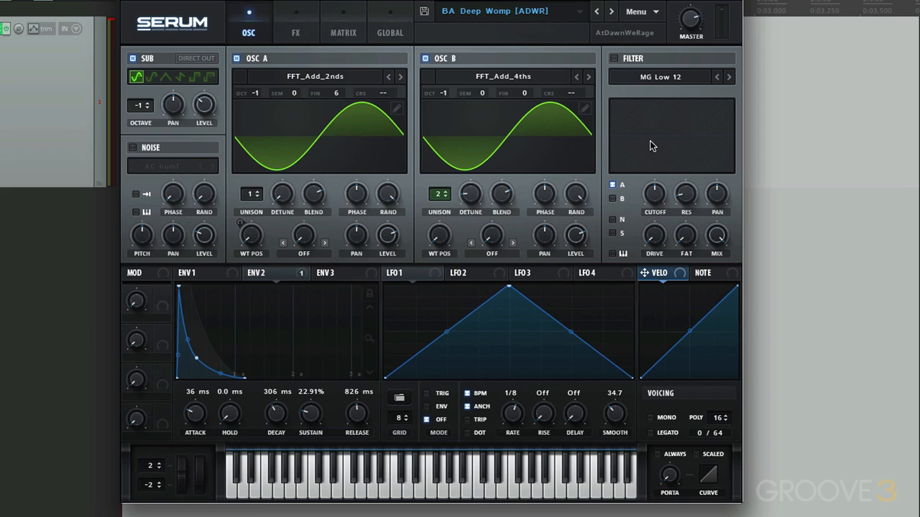
- Check which effects the preset uses and examine its modulation matrix routings, returning to the oscillator page
click(301, 34)
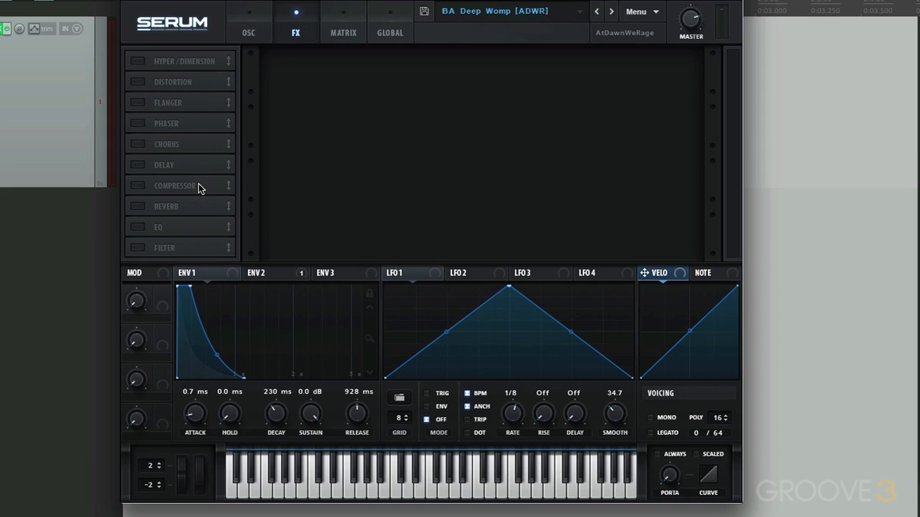
click(249, 40)
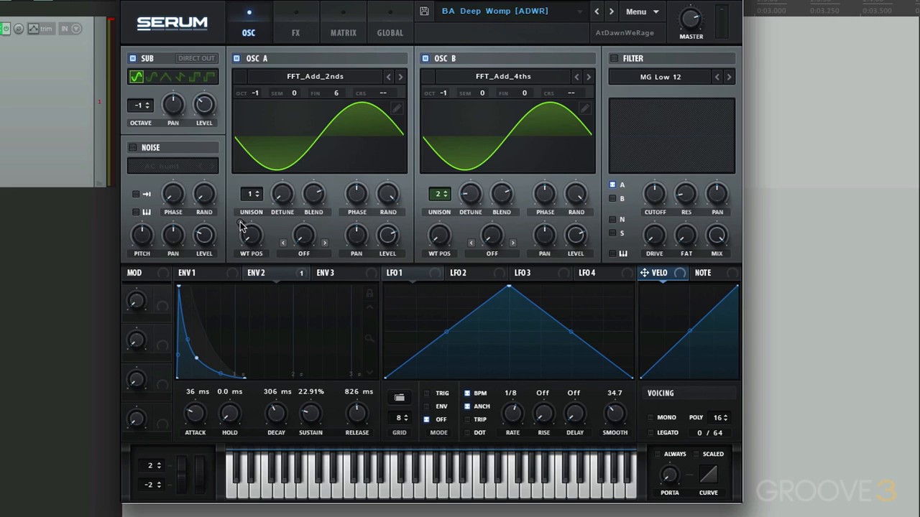
click(342, 36)
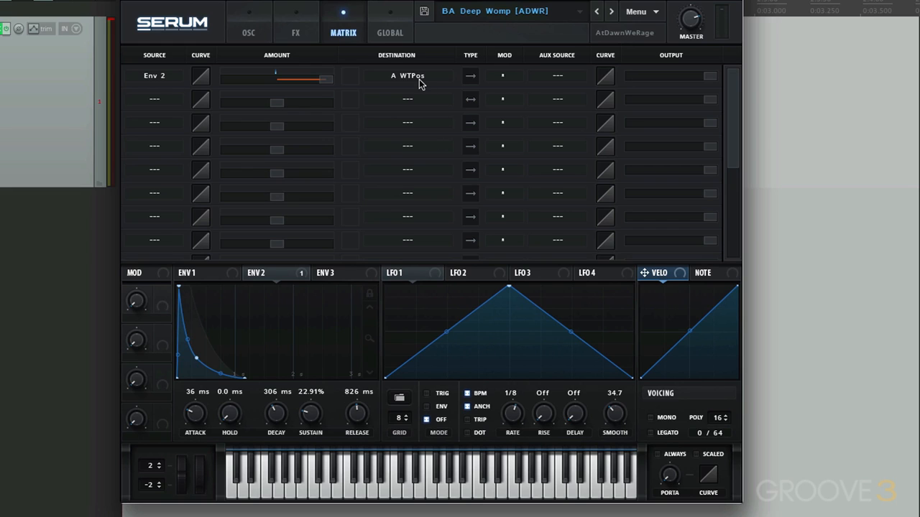
click(250, 37)
- Show Envelope 2 and view OSC A's wavetable in 3D, returning it to the 2D waveform display
mouse_move(279, 278)
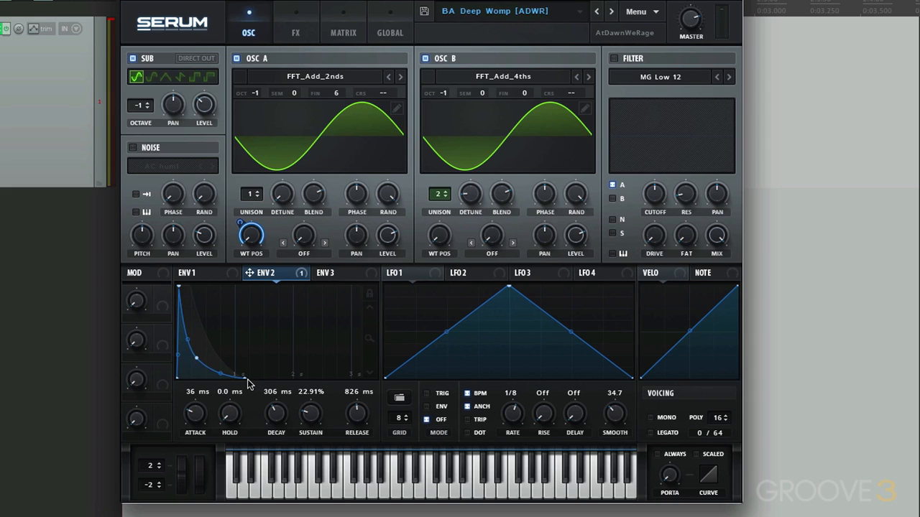
click(373, 154)
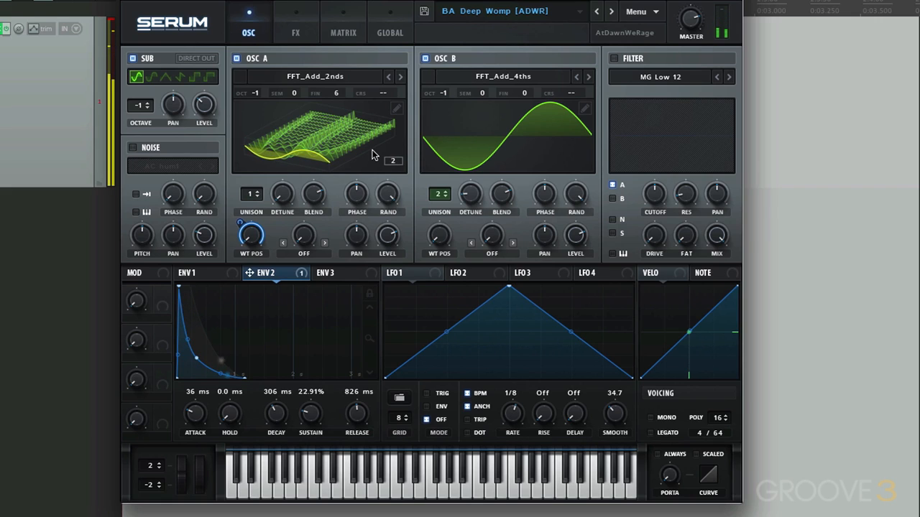
click(373, 156)
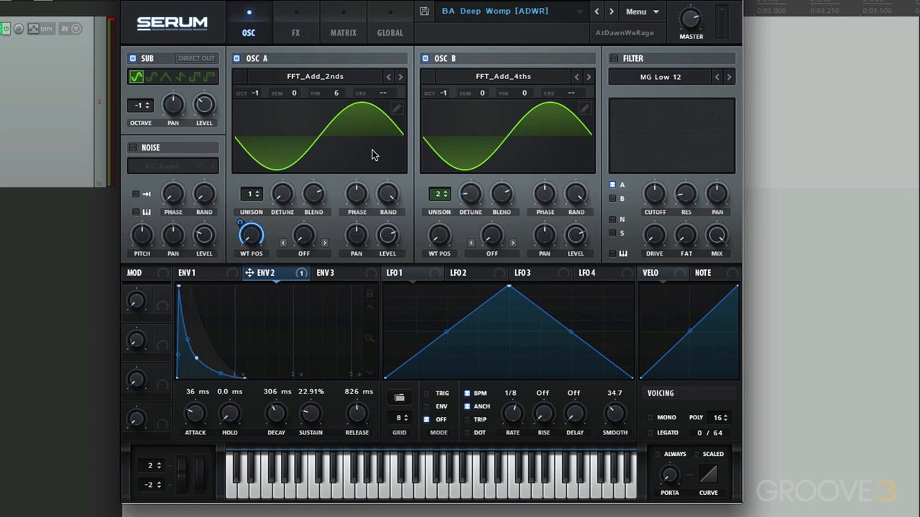
- Try the Analog wavetables 4088 and Acid on OSC A
click(321, 73)
mouse_move(280, 92)
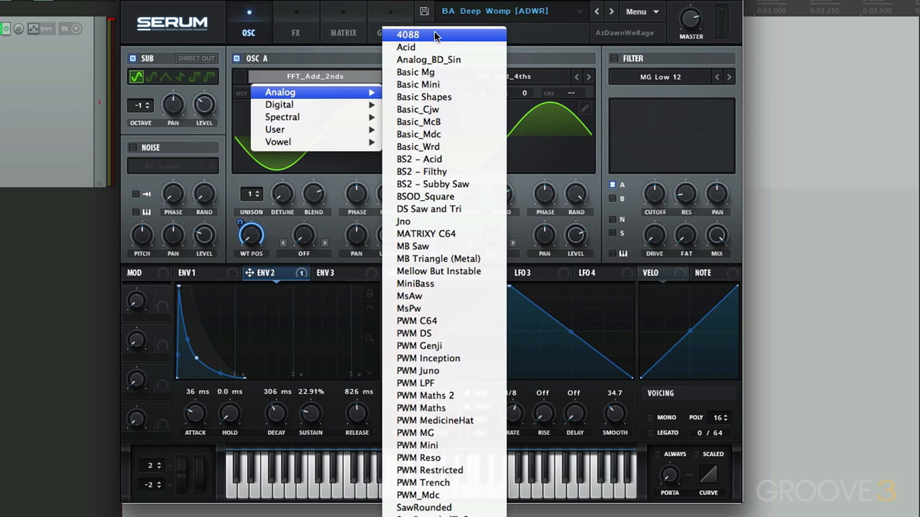
click(436, 36)
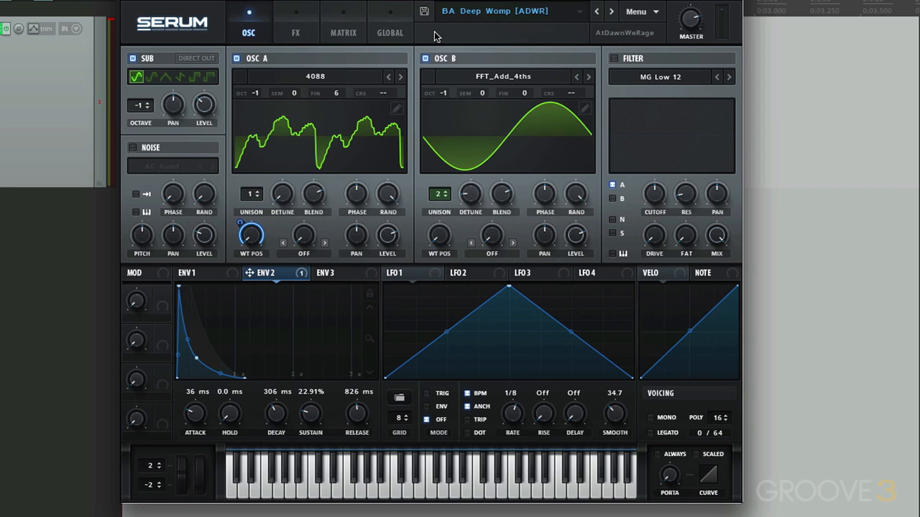
click(318, 77)
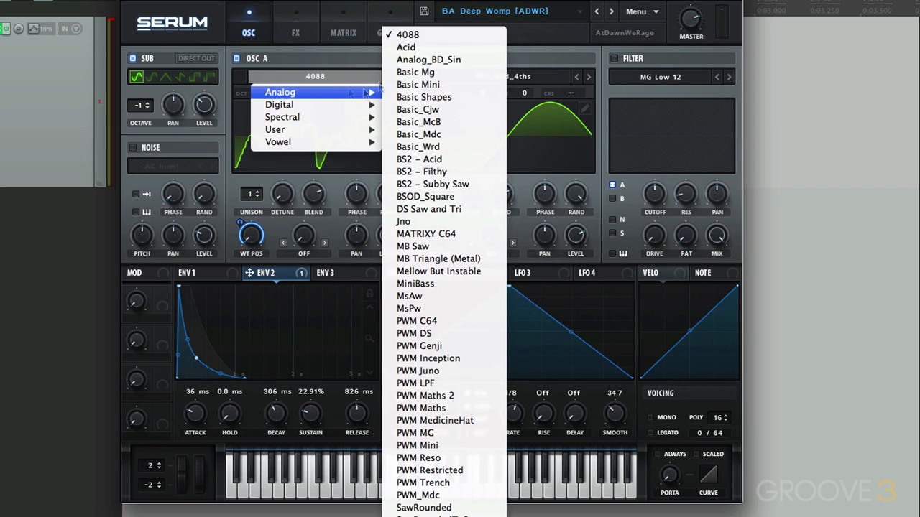
click(433, 47)
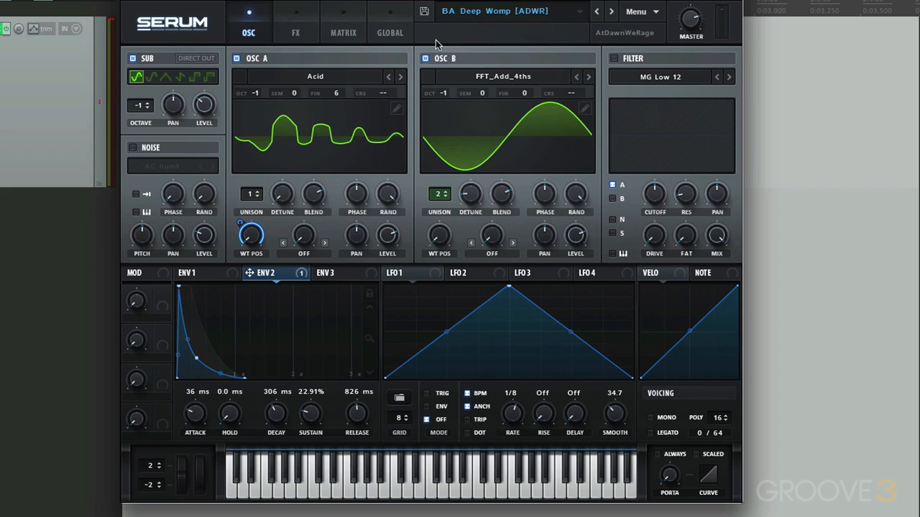
- Reload the BA Deep Womp [ADWR] bass preset to discard the OSC A wavetable changes
click(449, 15)
mouse_move(457, 26)
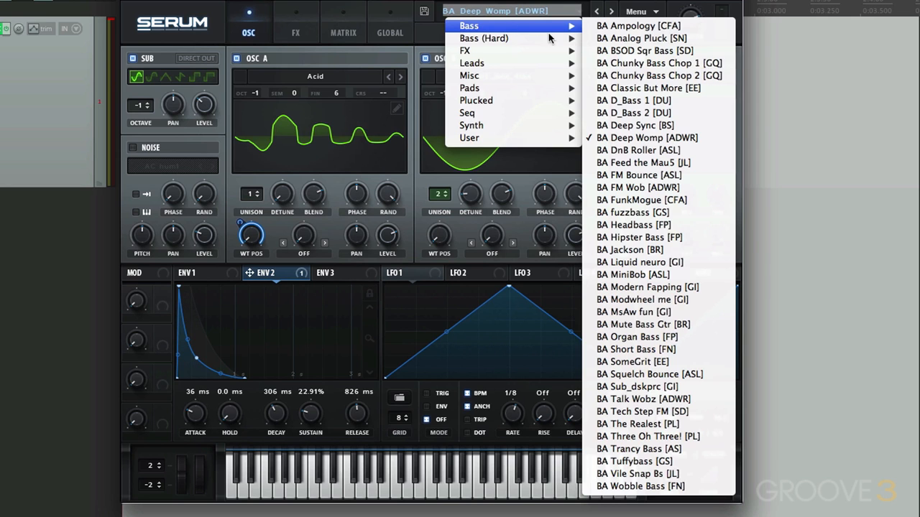
click(618, 139)
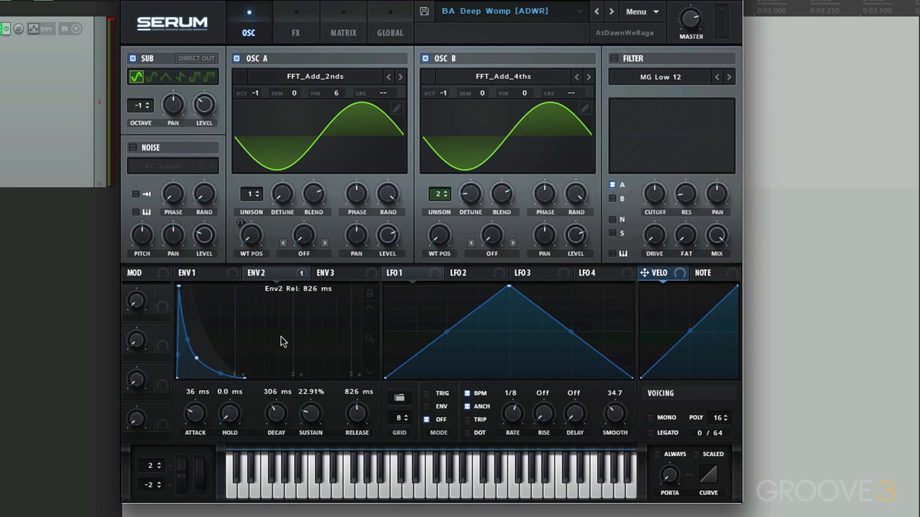
- Lock the envelope display's zoom and compare the shapes of Envelope 1 and Envelope 2
click(270, 275)
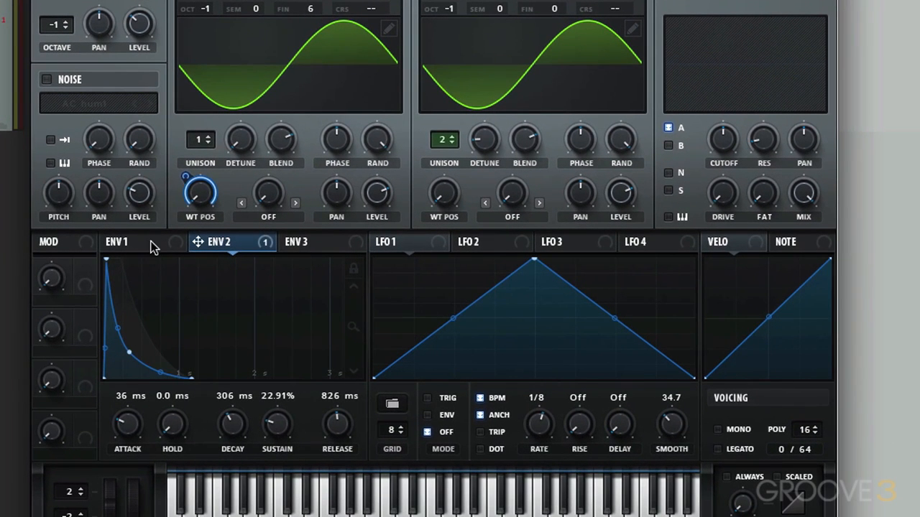
click(198, 267)
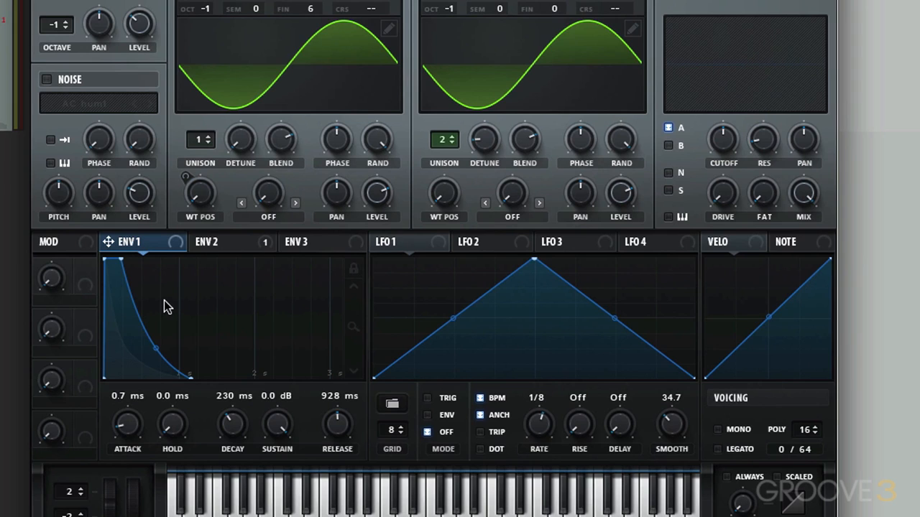
click(214, 243)
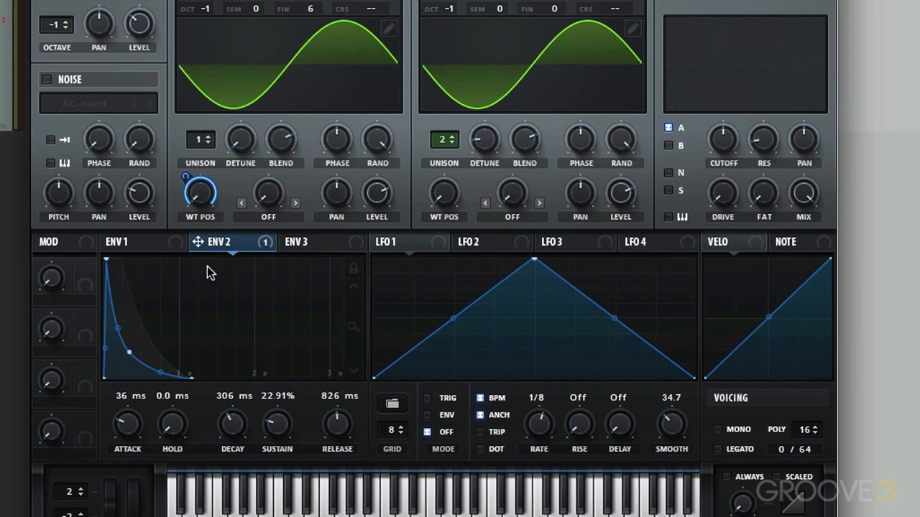
click(353, 269)
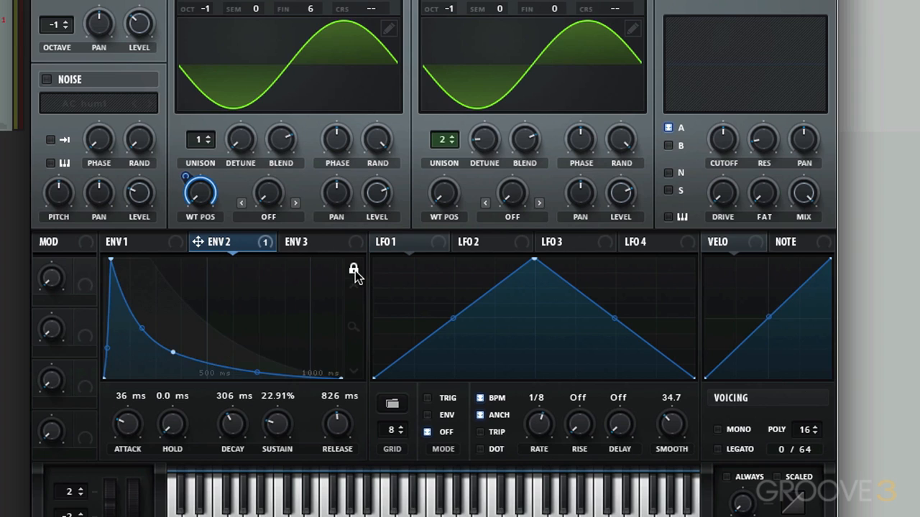
click(141, 244)
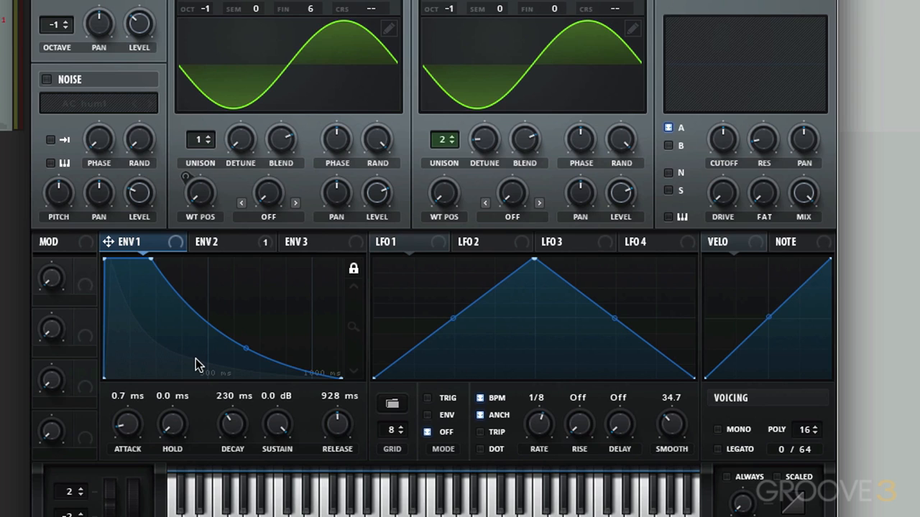
click(223, 242)
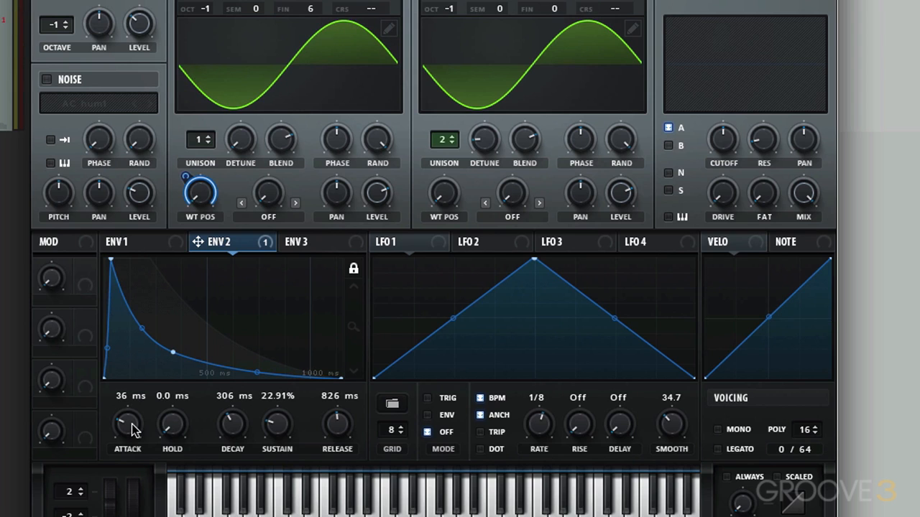
- Try Envelope 2 attack times of about 243 ms, 982 ms and 83 ms
drag(131, 430, 132, 404)
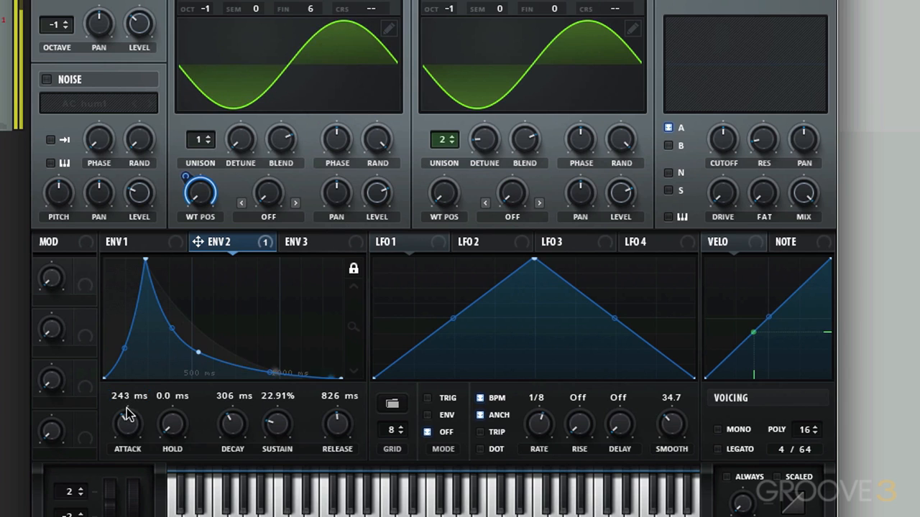
drag(127, 415, 144, 407)
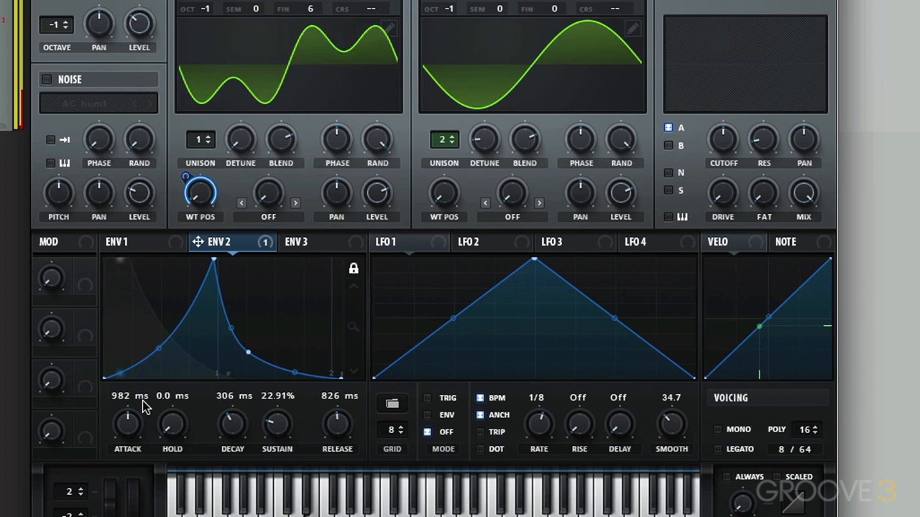
drag(132, 423, 122, 450)
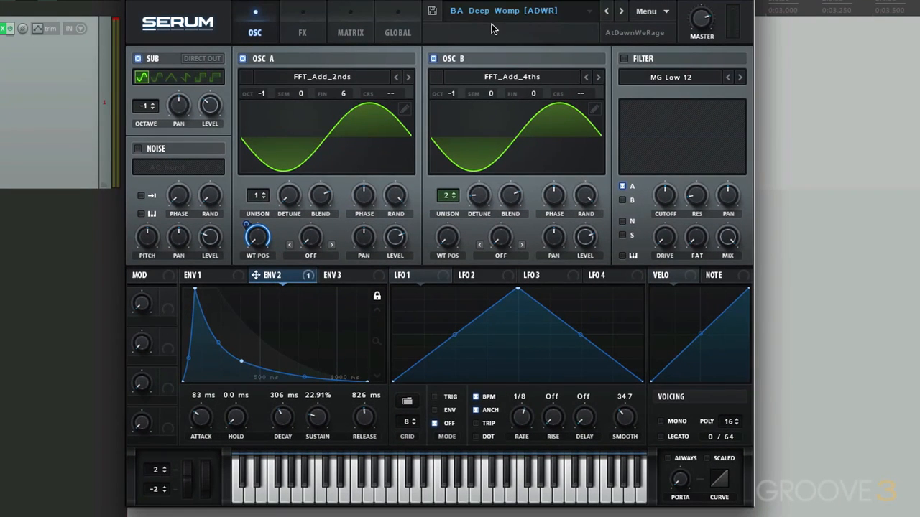
- Reload the BA Deep Womp [ADWR] bass preset to discard the Envelope 2 attack changes
click(481, 13)
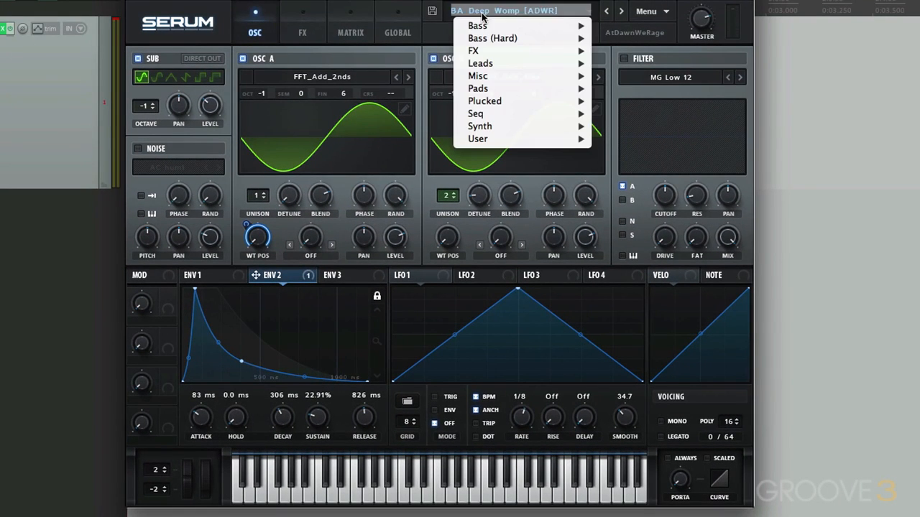
mouse_move(482, 27)
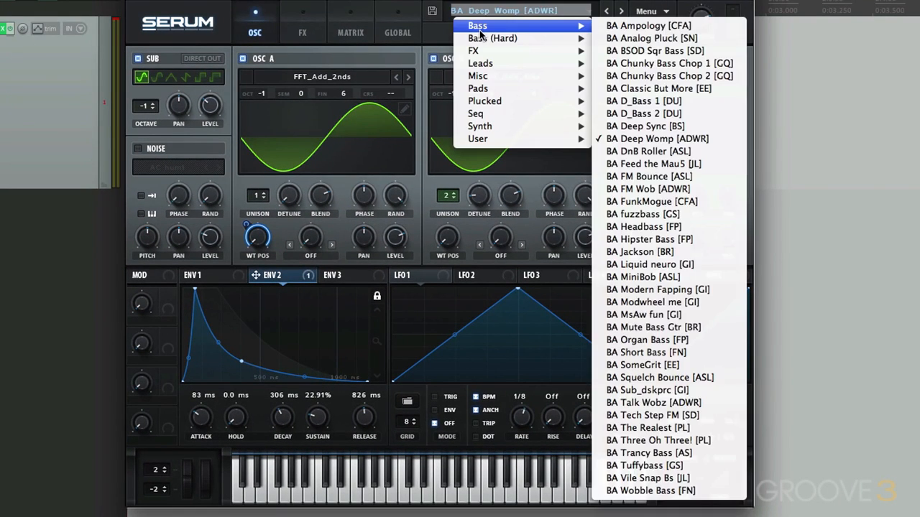
click(687, 140)
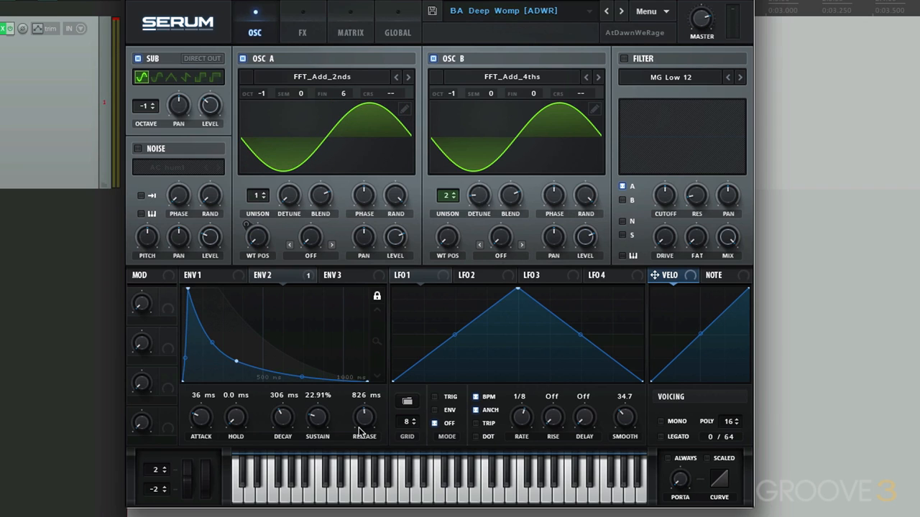
- Compare the releases of Envelope 1 and Envelope 2, and try an Envelope 1 release of about 119 ms
click(198, 278)
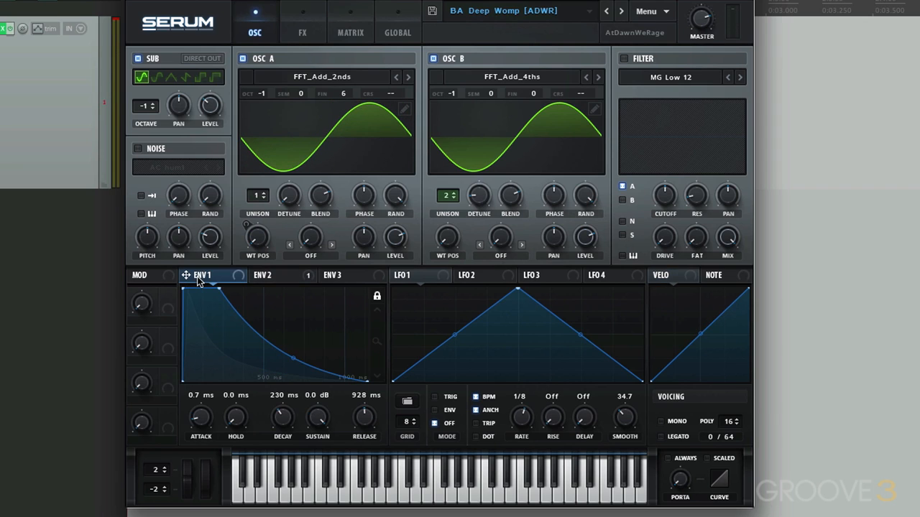
click(270, 280)
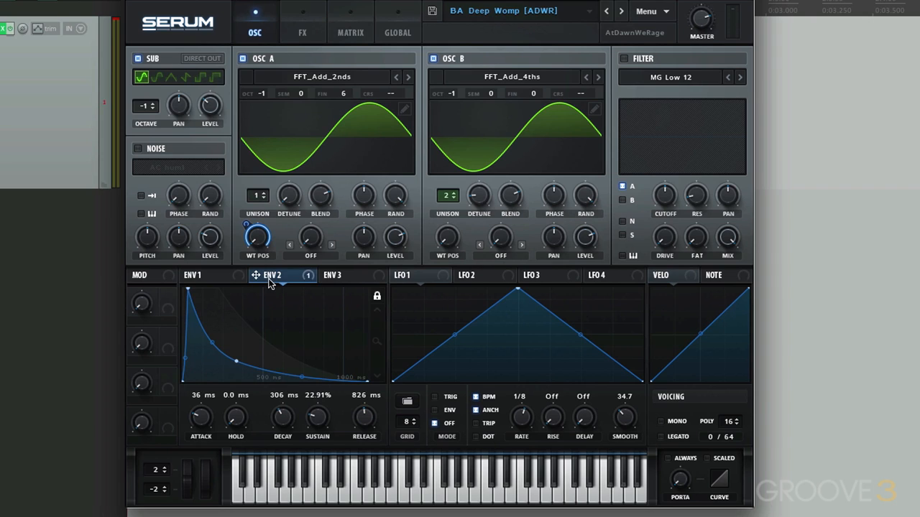
click(209, 279)
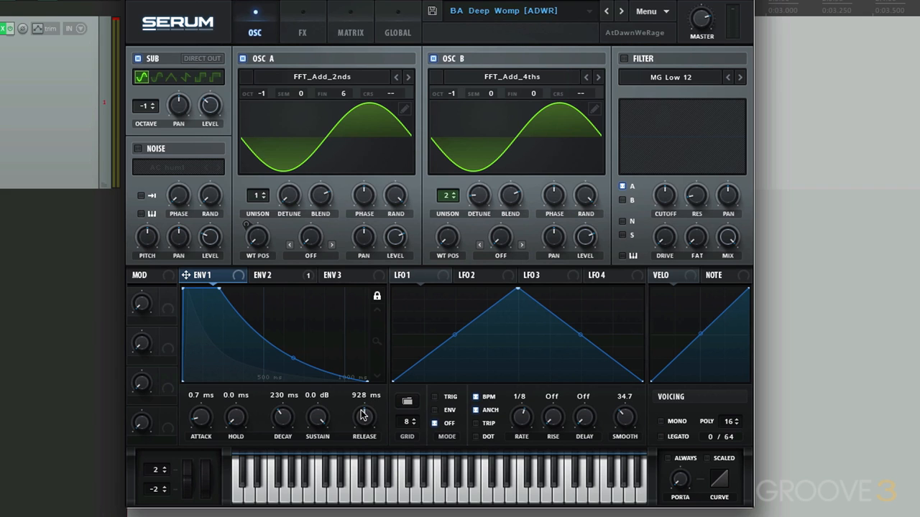
drag(363, 415, 346, 427)
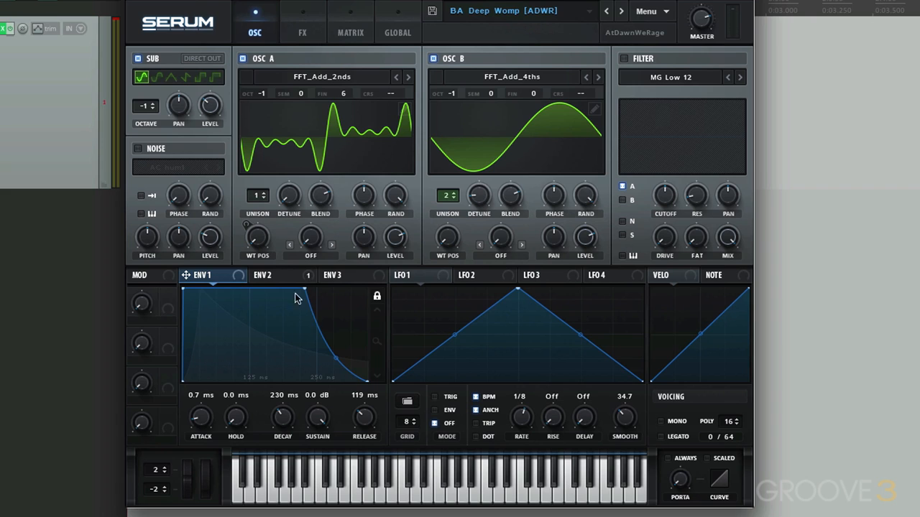
- Compare both envelopes' releases again and try Envelope 2 release times of about 185 ms, 1.20 s and 173 ms
click(266, 275)
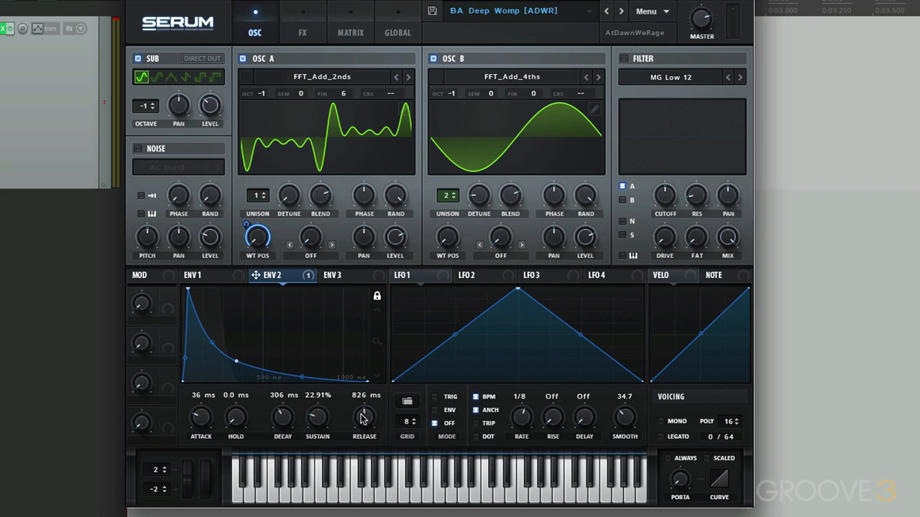
click(227, 277)
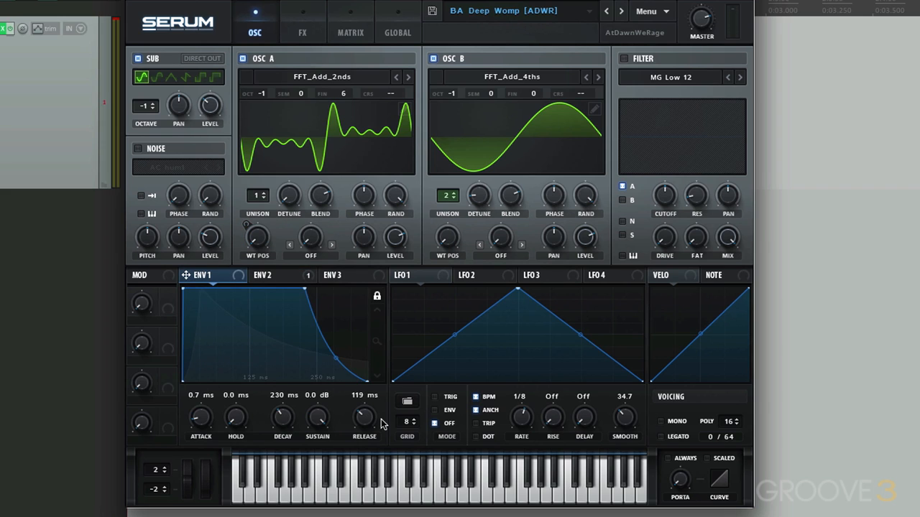
click(279, 280)
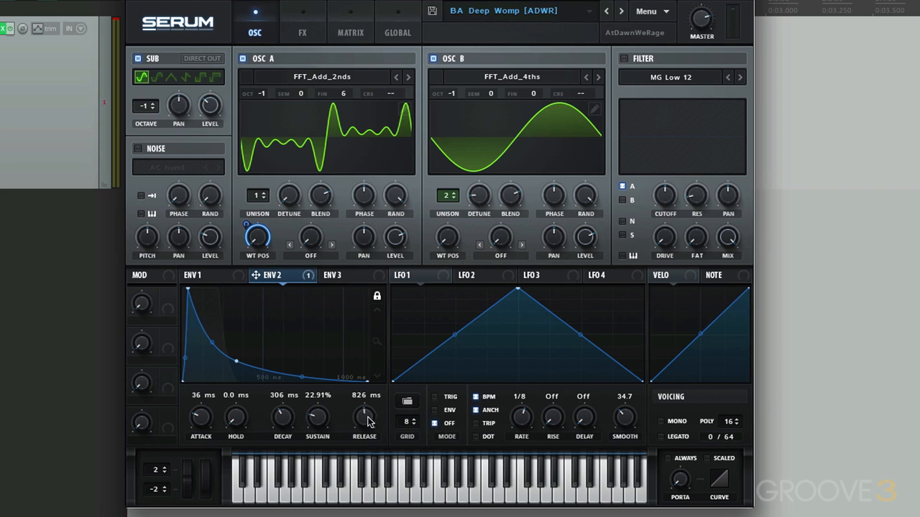
drag(364, 419, 349, 401)
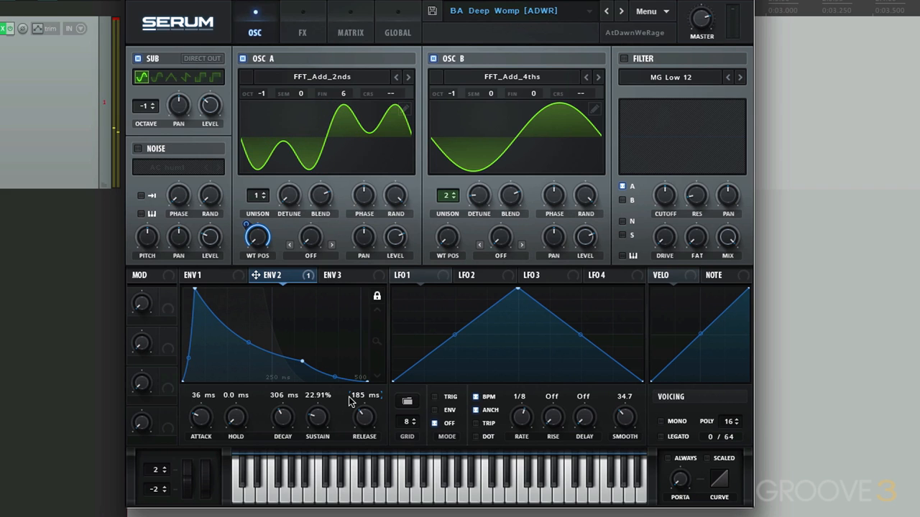
drag(360, 424, 363, 403)
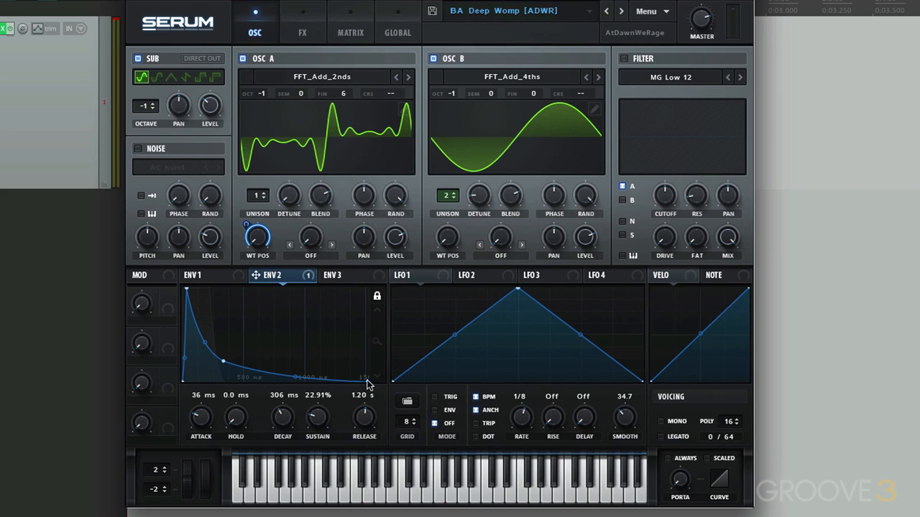
drag(362, 415, 346, 425)
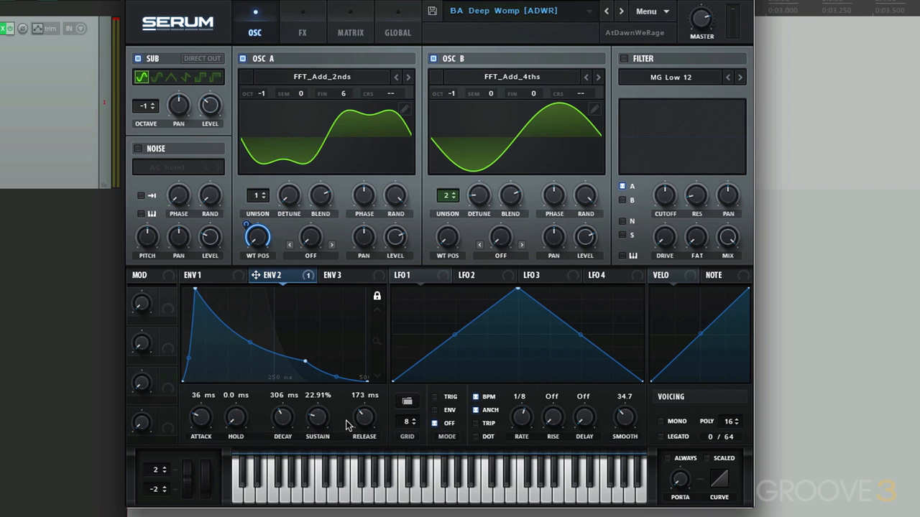
- Reload the BA Deep Womp [ADWR] bass preset to discard the envelope release changes
click(472, 19)
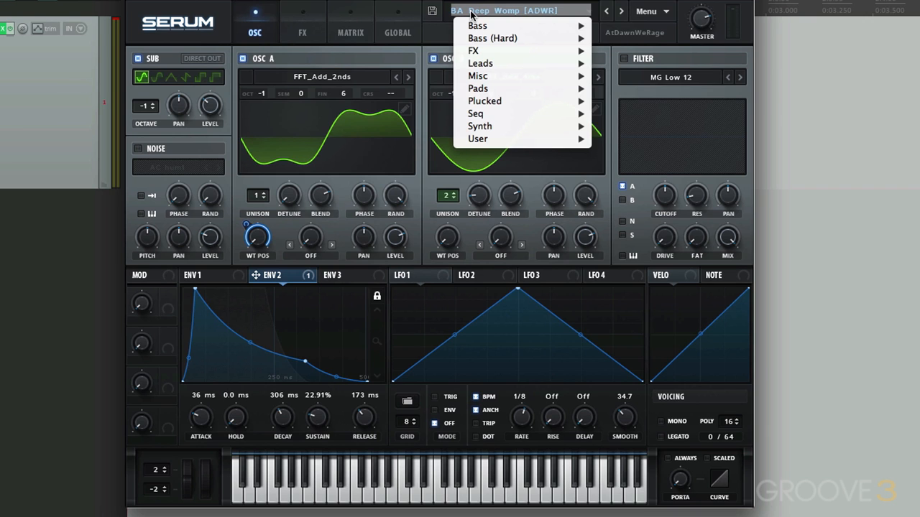
mouse_move(489, 25)
click(684, 141)
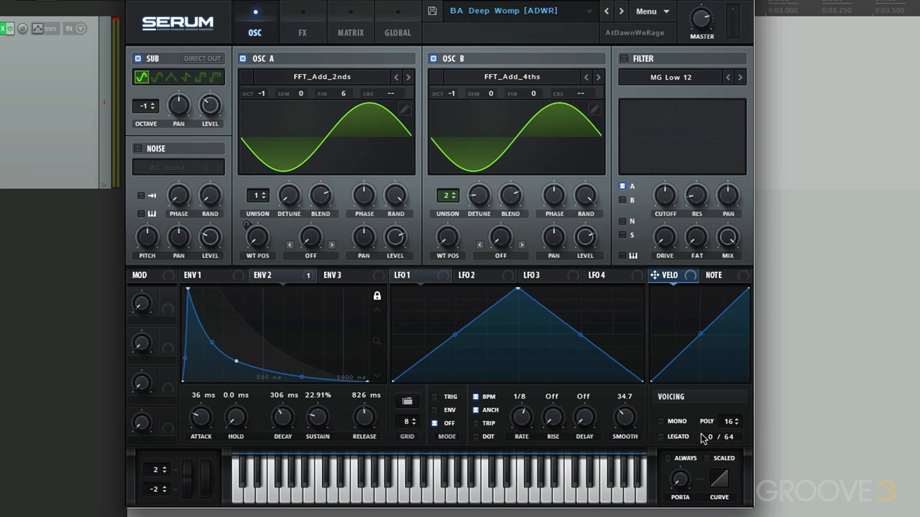
- Switch the preset's voicing to mono
click(661, 421)
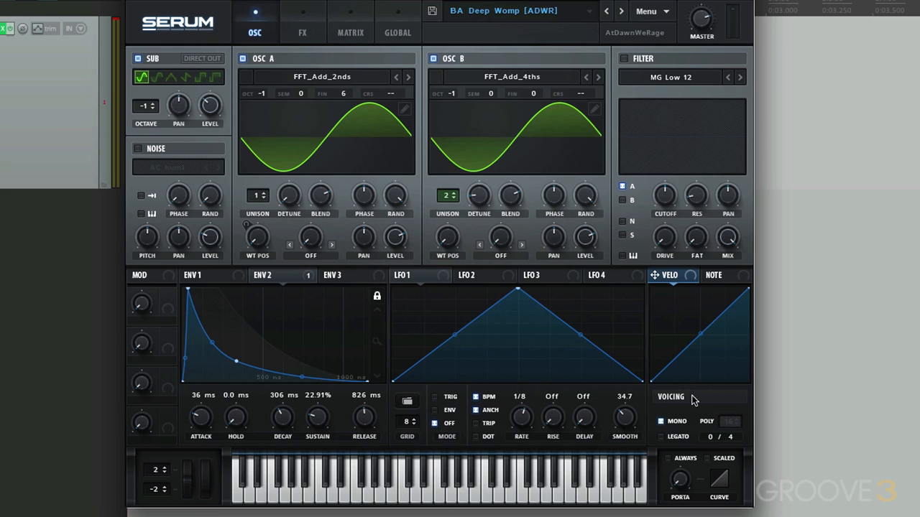